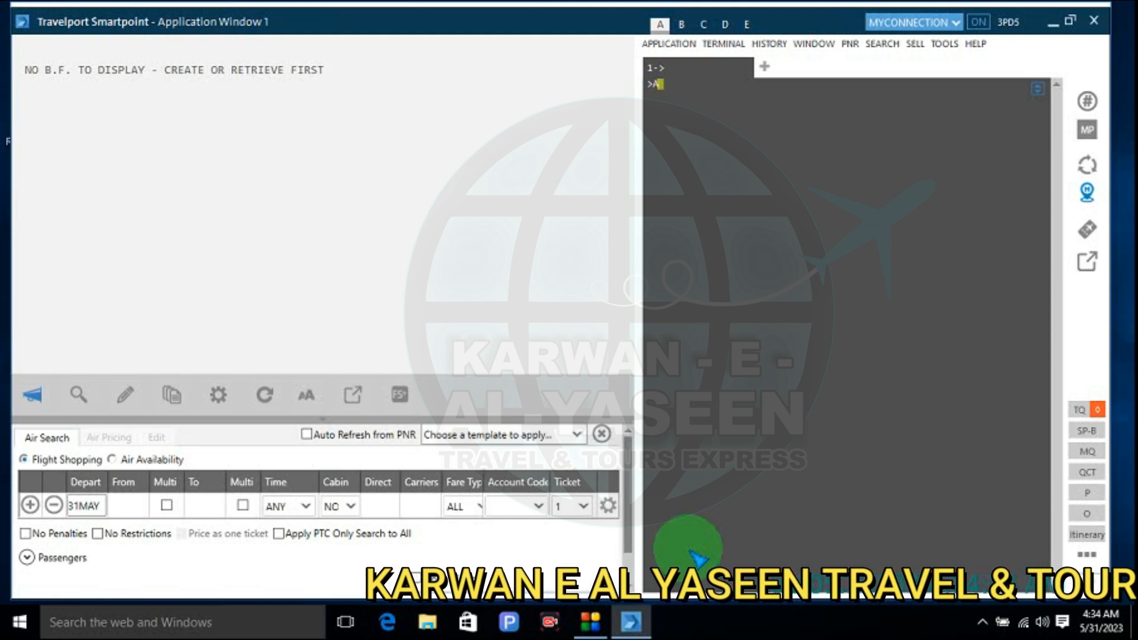
- Display flight availability from Lahore to Doha on 16 June for carrier PK only, using A16JUNLHEDOH*PK
type("16J")
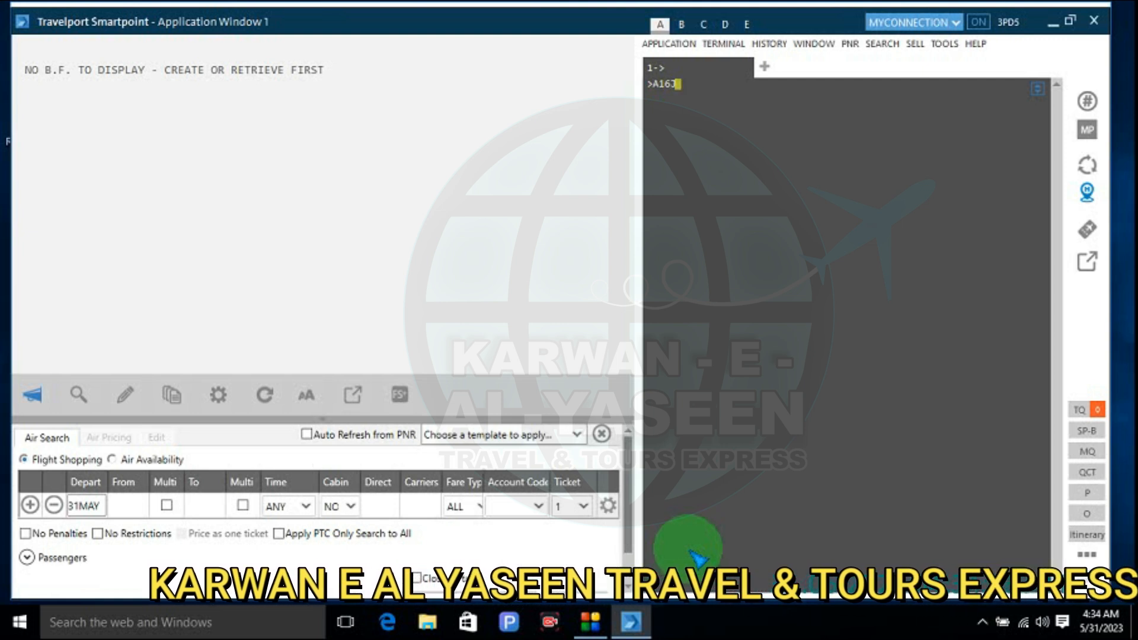
type("UNLHEDOH")
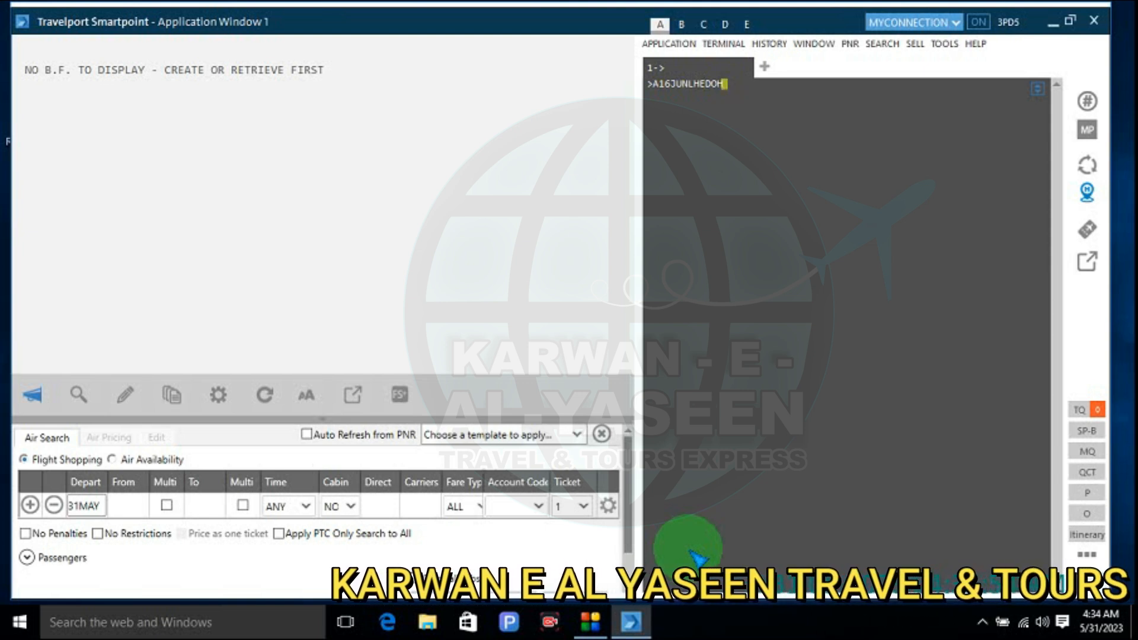
type("*")
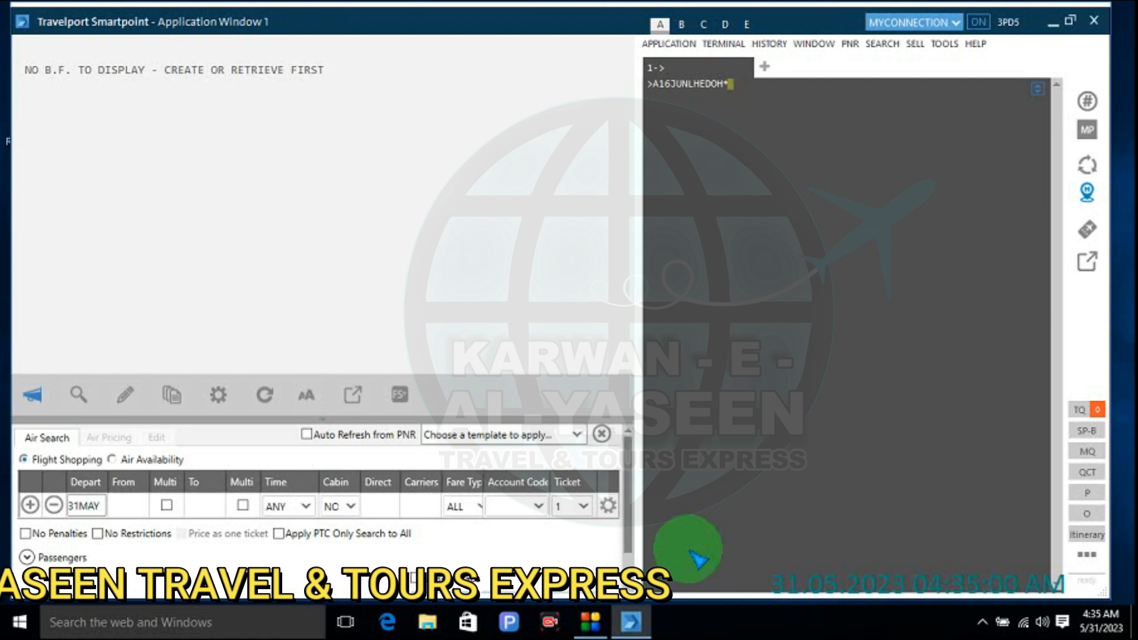
type("PK")
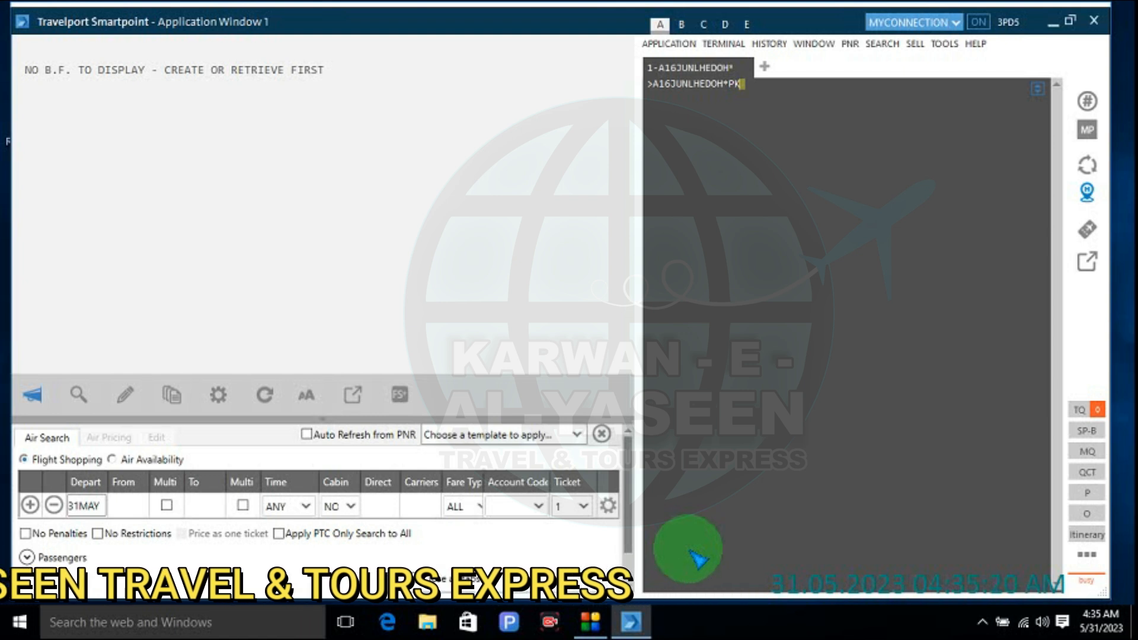
key("Return")
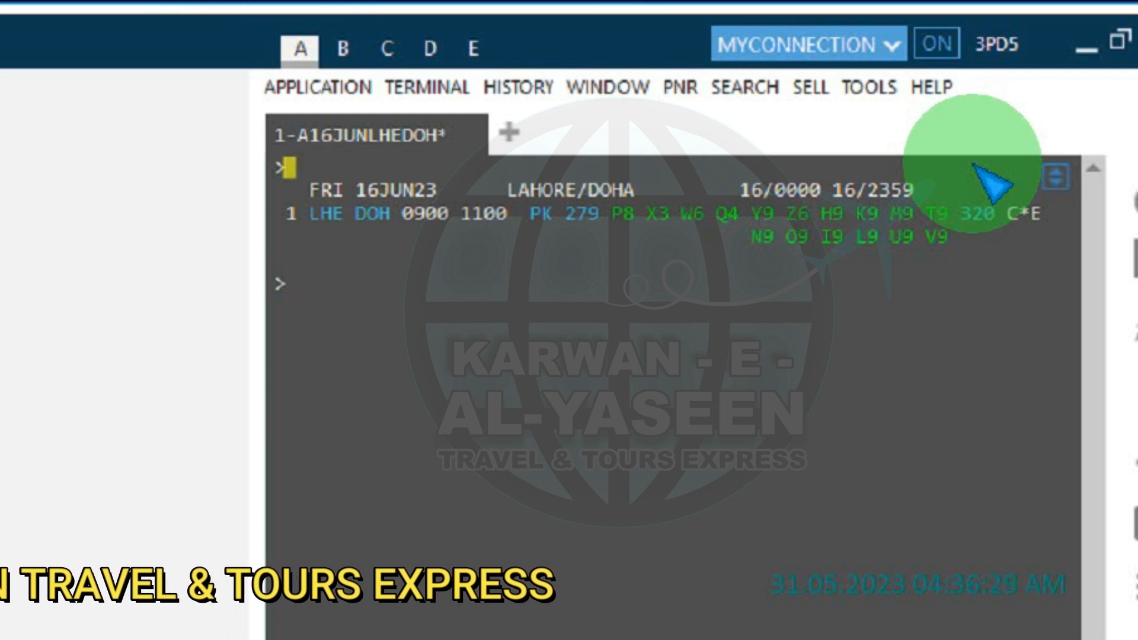
- Sell one U-class seat from line 1 of the PK availability and request its best buy fare quote with FQBB
type("01")
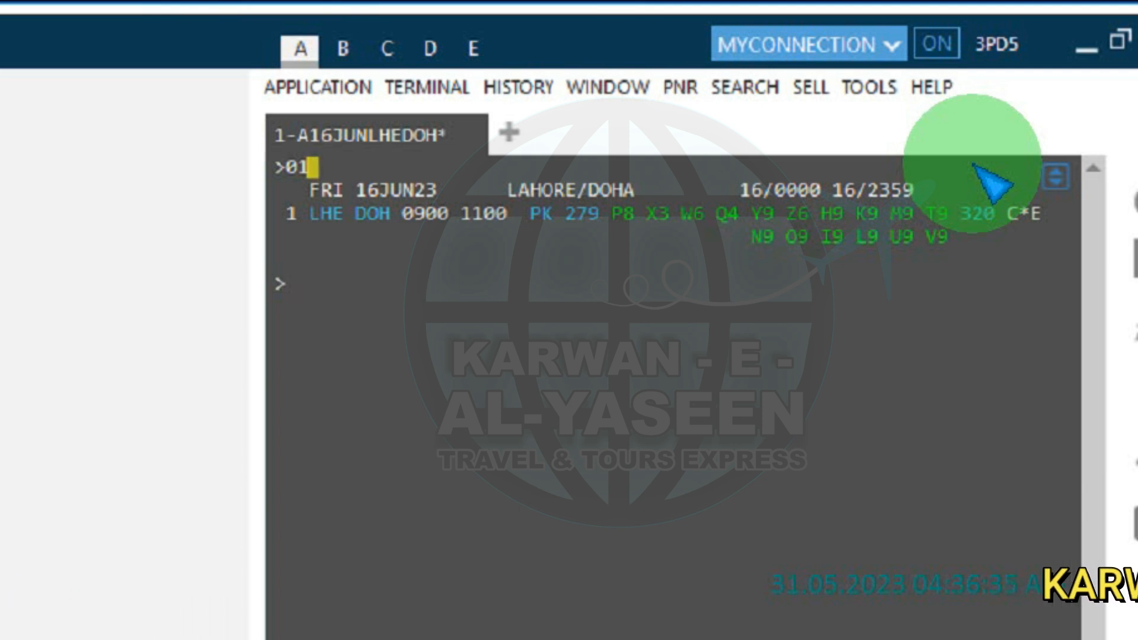
type("U1")
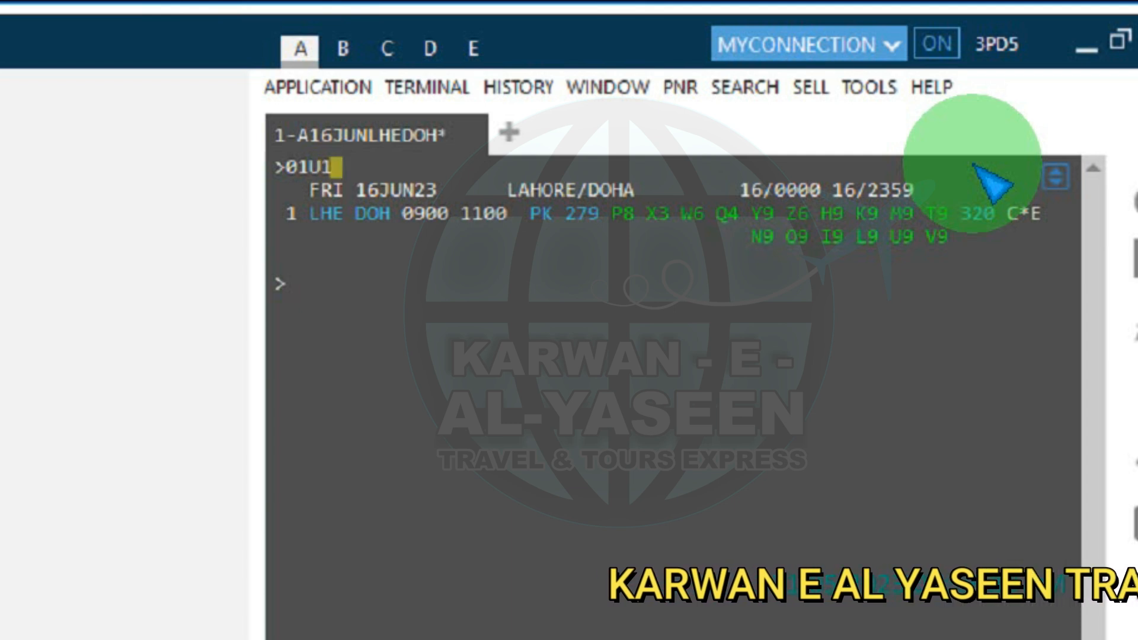
key("Return")
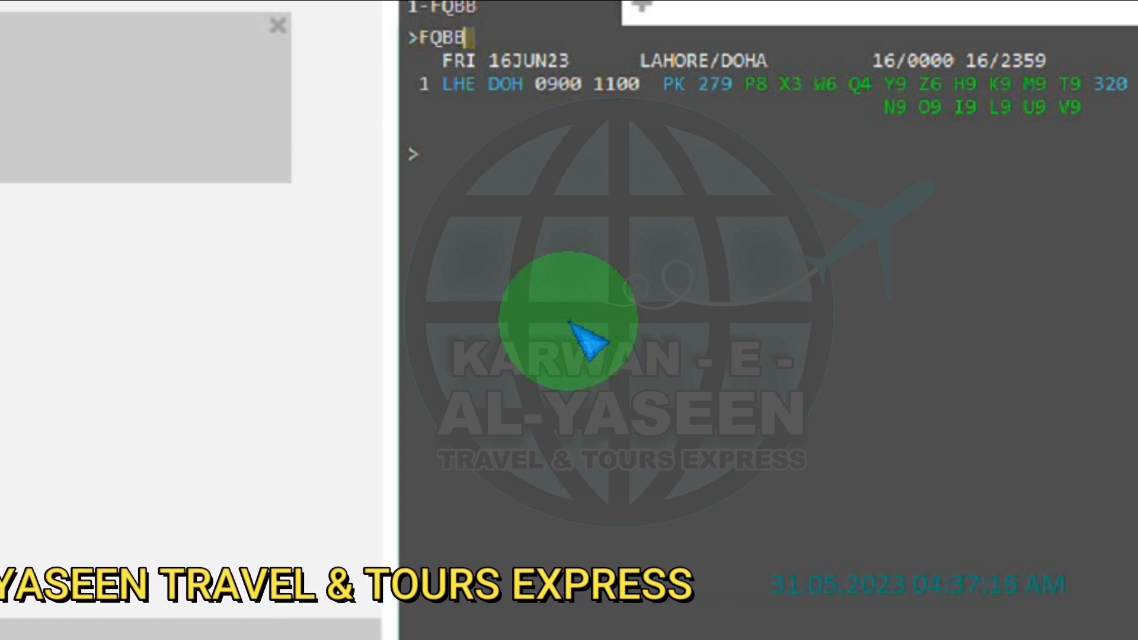
key("Return")
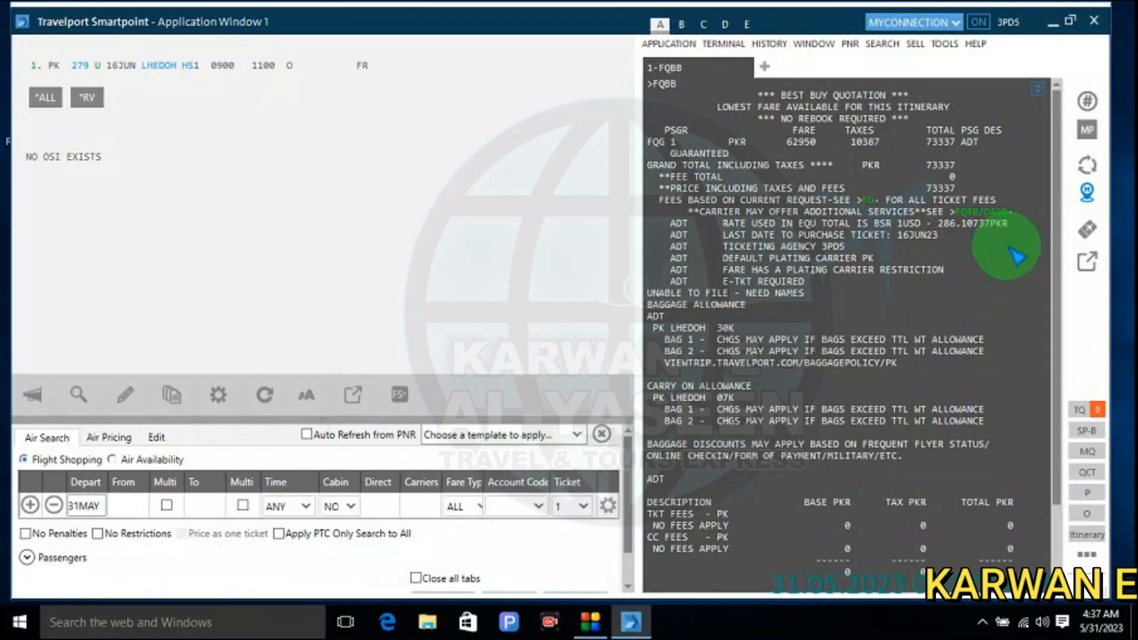
scroll(1016, 256, "down", 3)
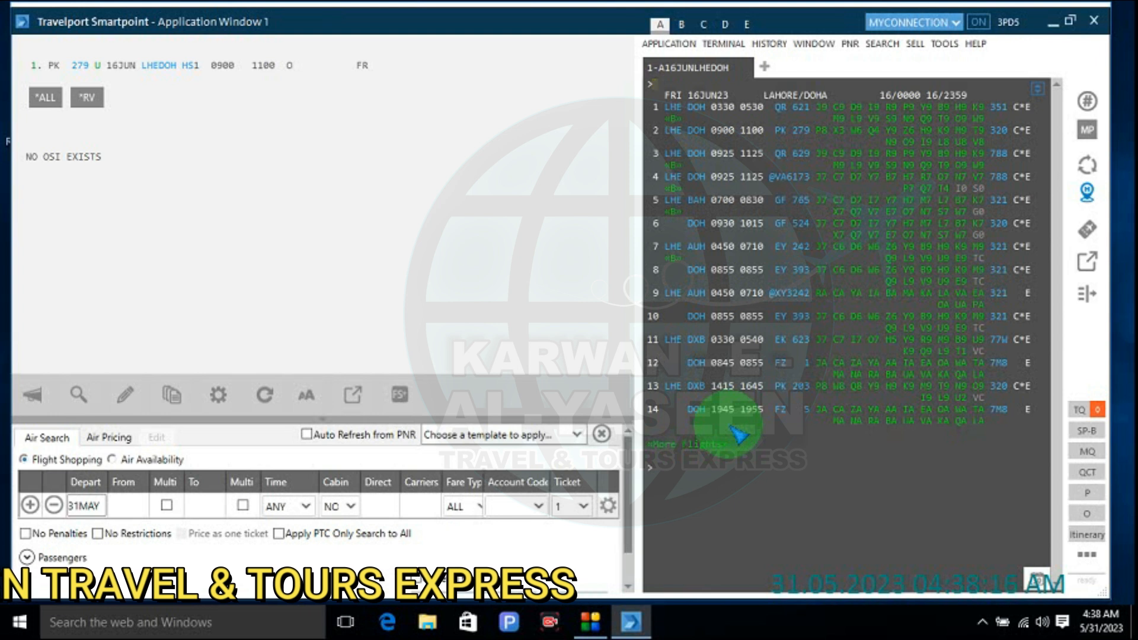
- Narrow the 16 June Lahore to Doha all-carrier availability to PK flights with A16JUNLHEDOH*PK
key("alt+Up")
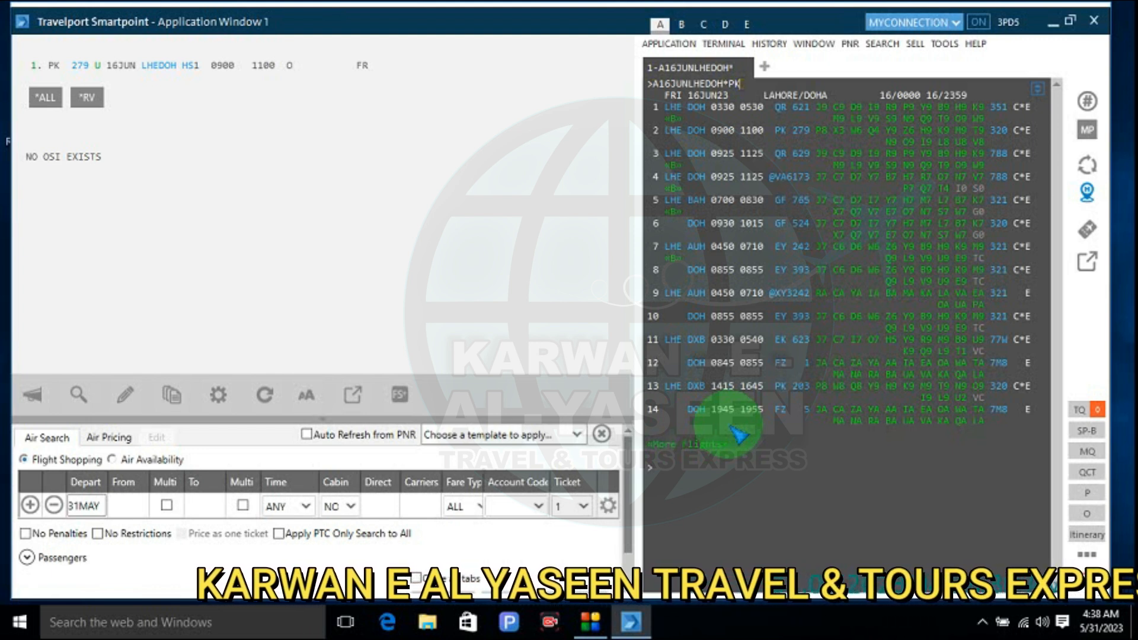
key("Return")
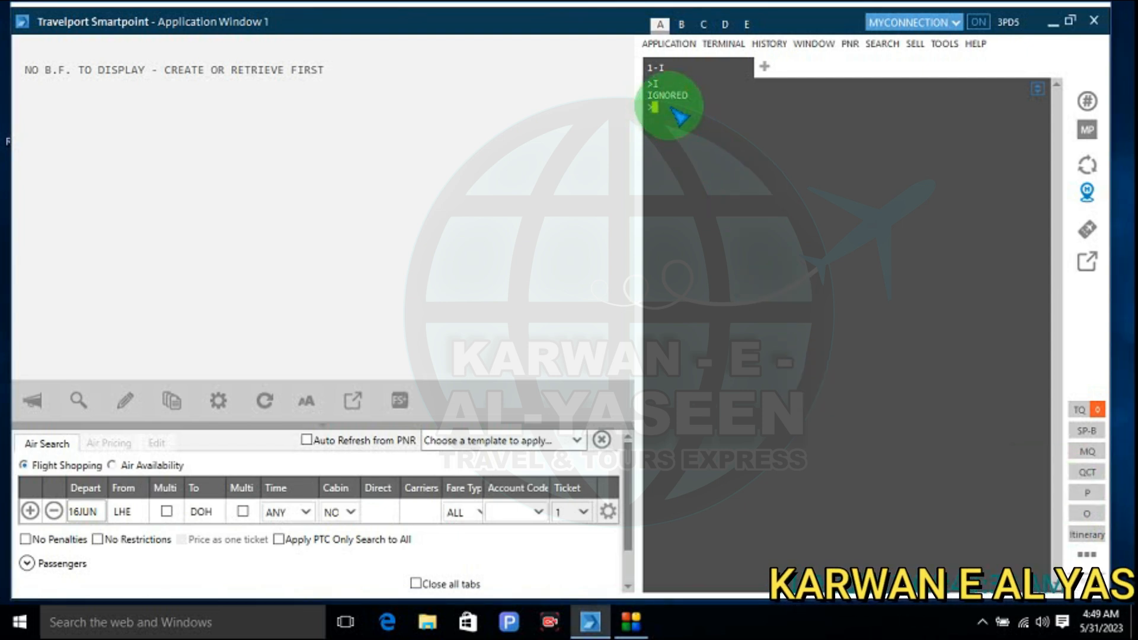
- Display all-carrier Lahore to Doha availability for 16 June and sell one W-class seat on QR 621 from line 1
type("A16JUN")
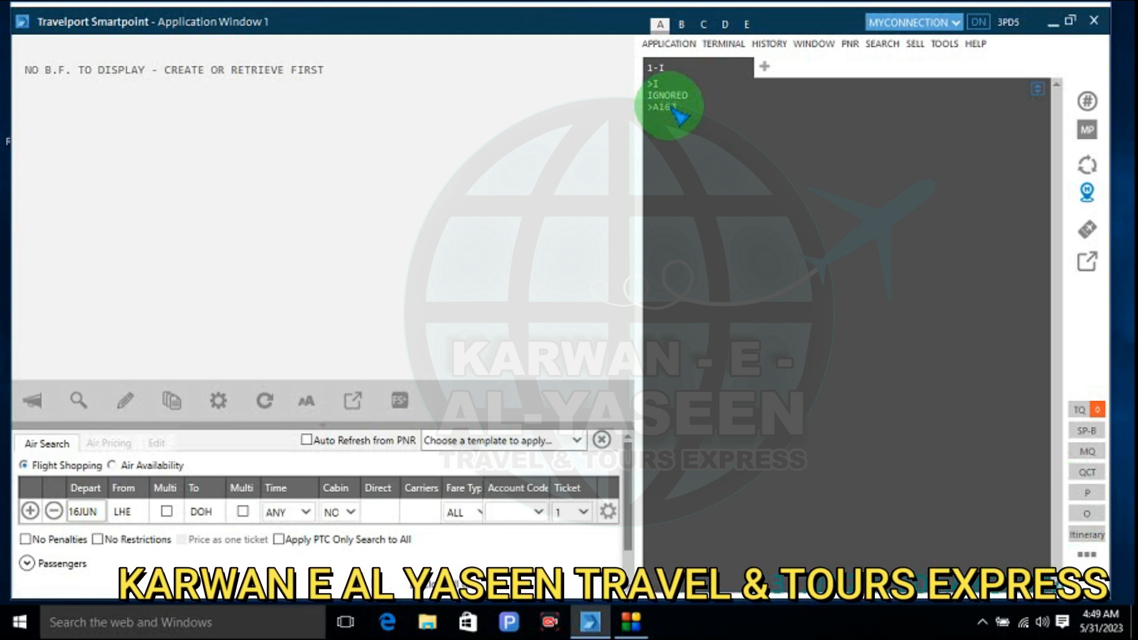
type("LHEDOH")
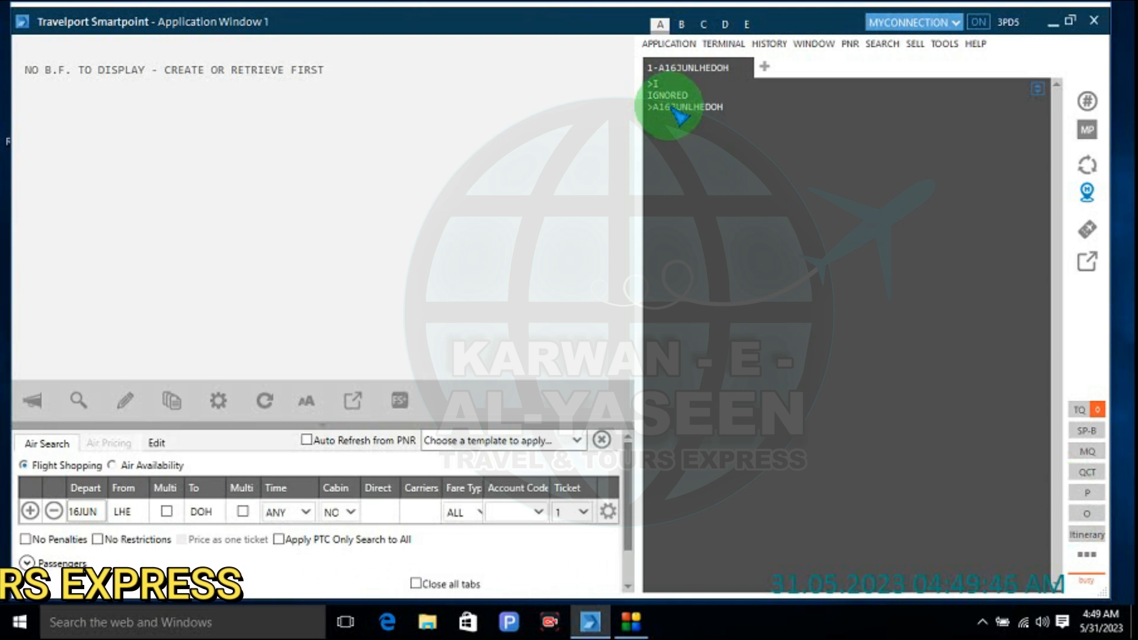
key("Return")
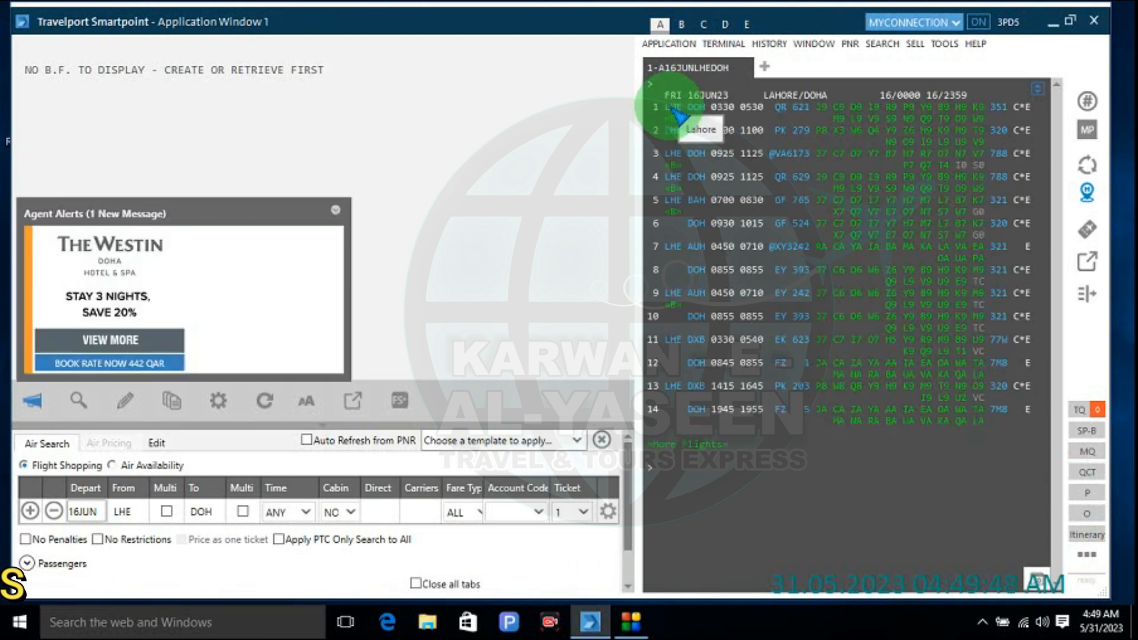
left_click(336, 211)
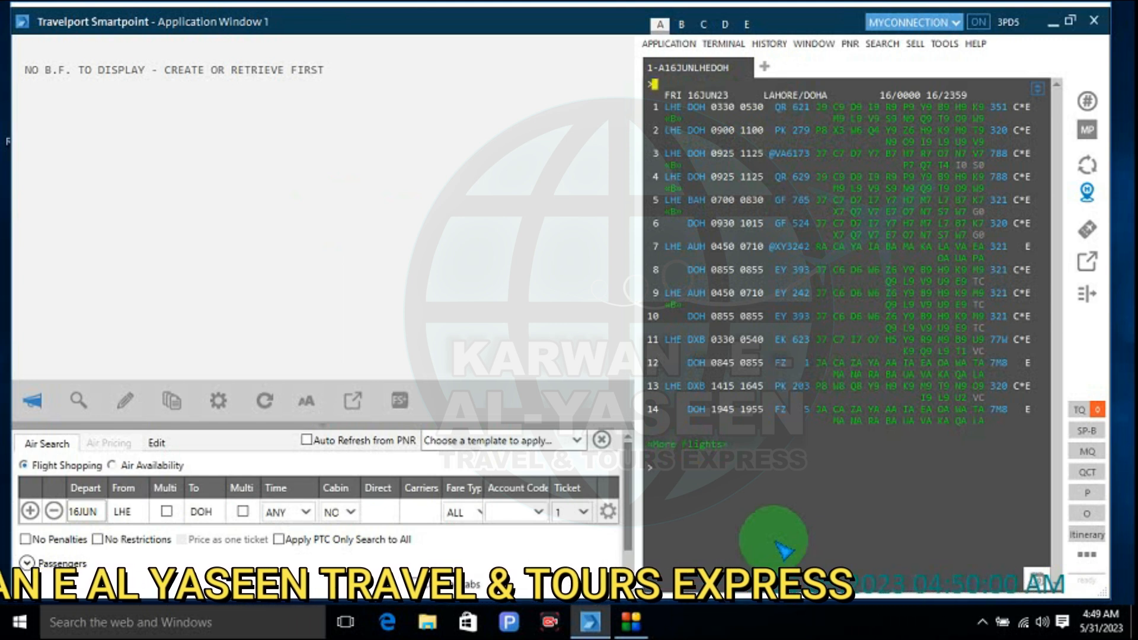
type("01W1")
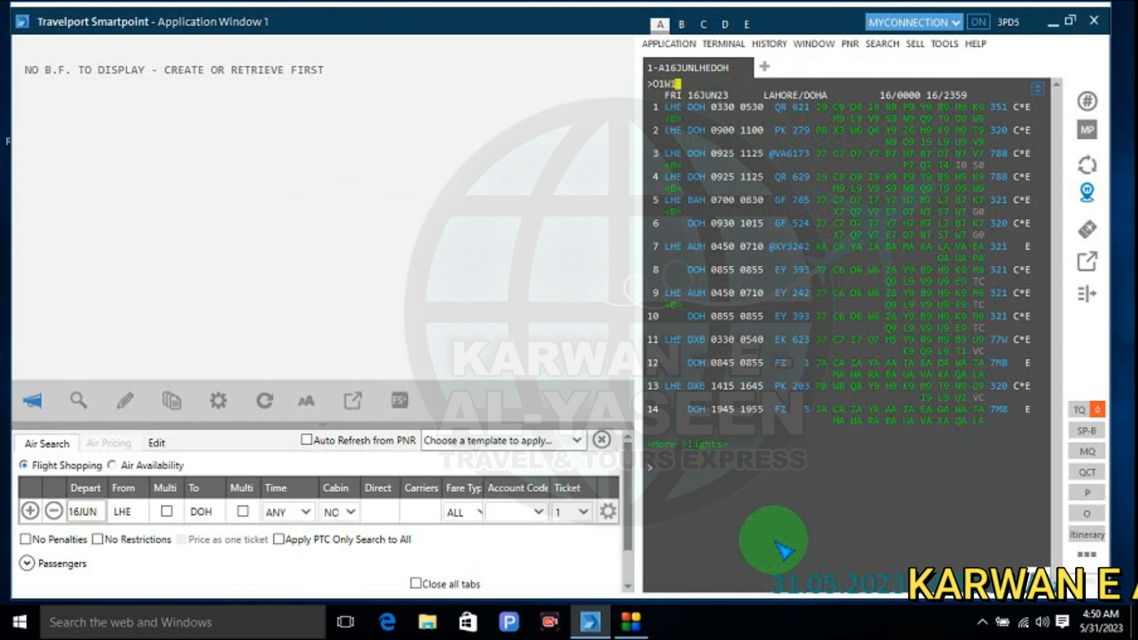
key("Return")
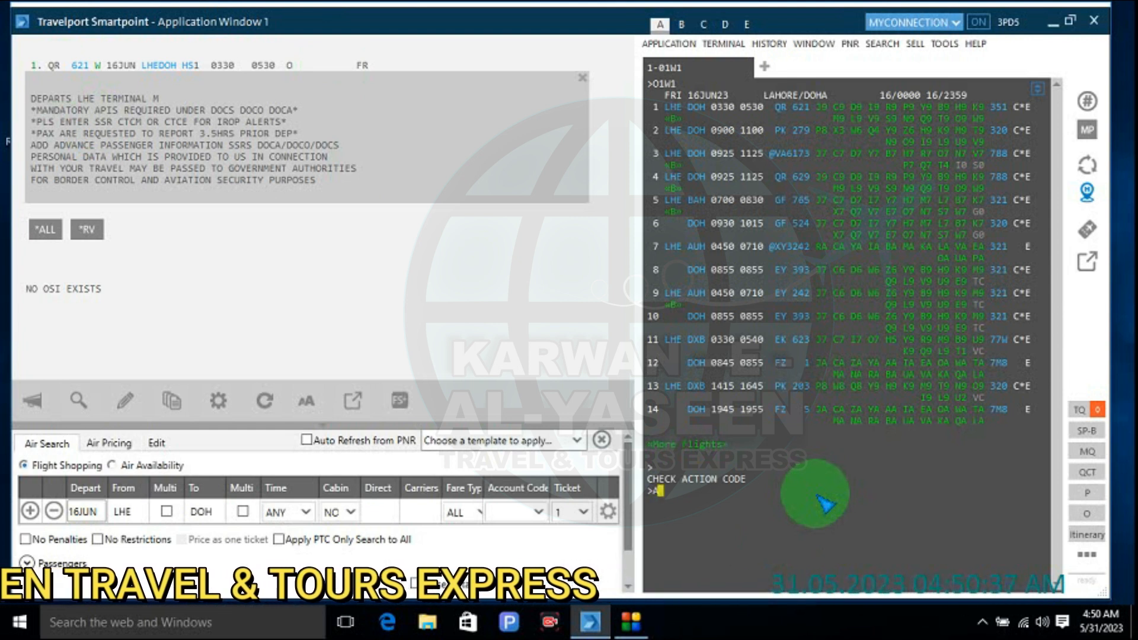
- Display return flight availability from Doha to Lahore on 26 June with A26JUNDOHLHE
type("A")
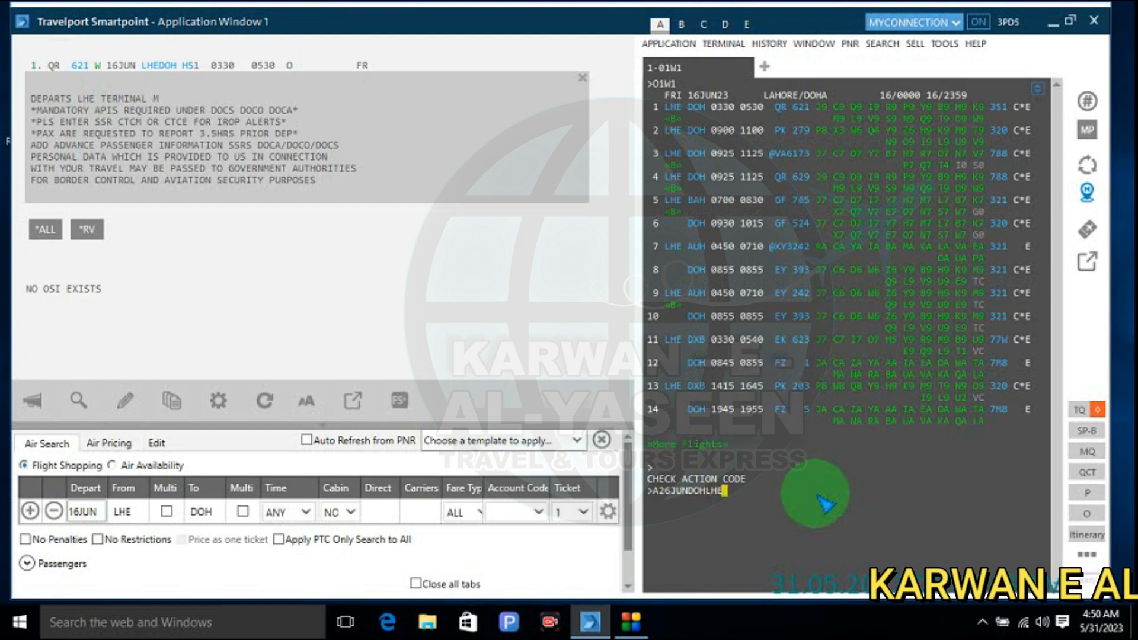
key("Return")
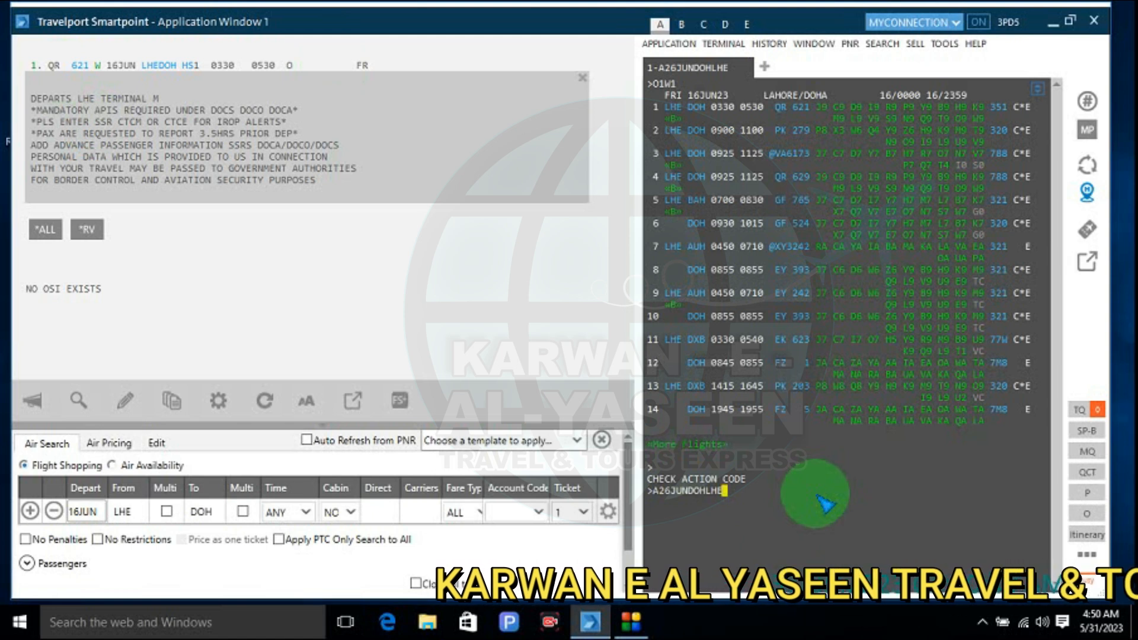
key("Return")
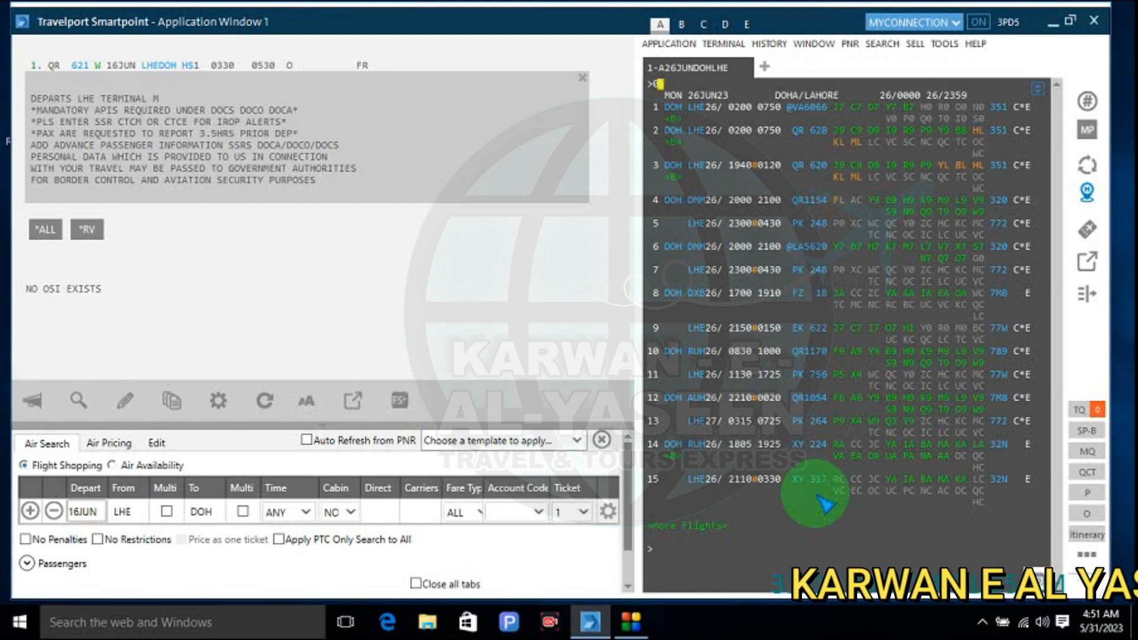
- Sell one B-class seat on return flight QR 628 from line 2 of the Doha to Lahore availability
type("1")
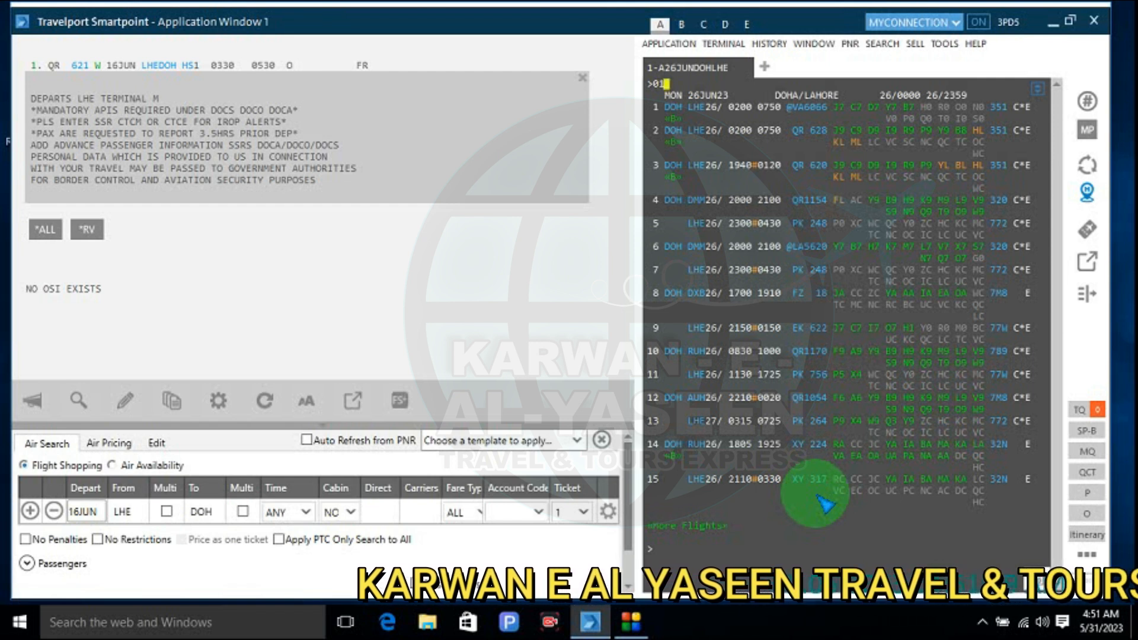
type("8")
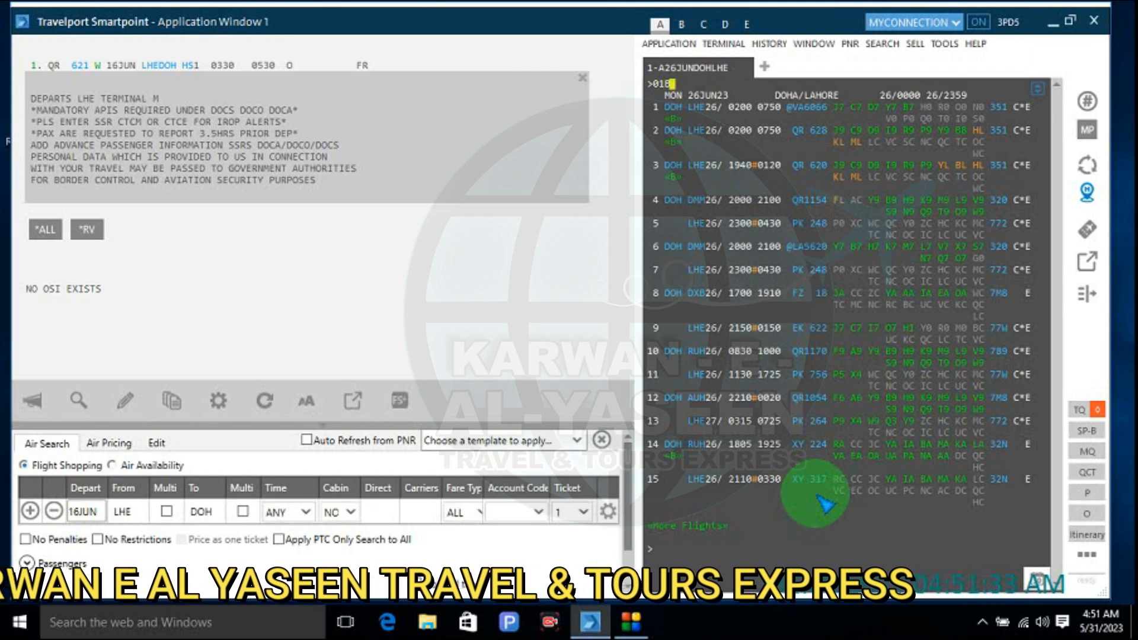
type("2")
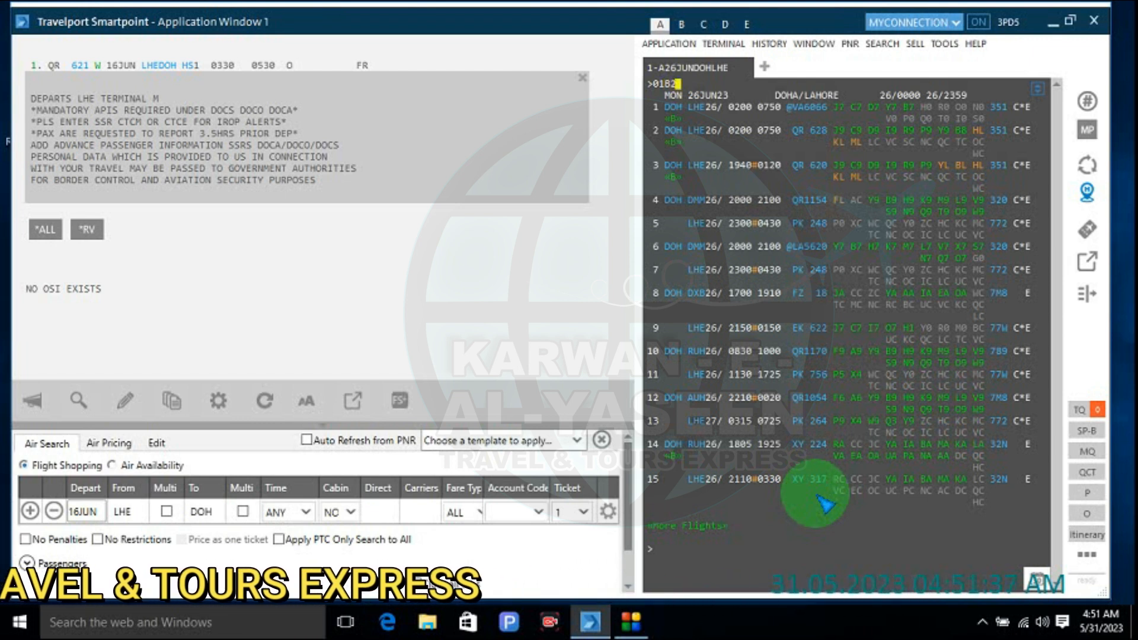
key("Return")
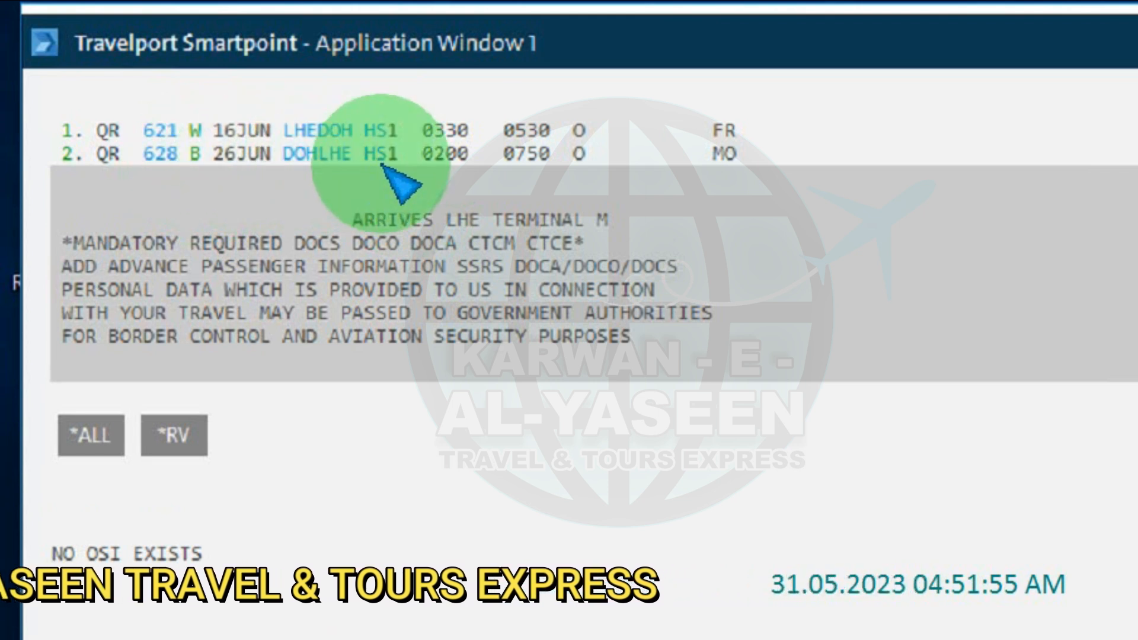
mouse_move(384, 167)
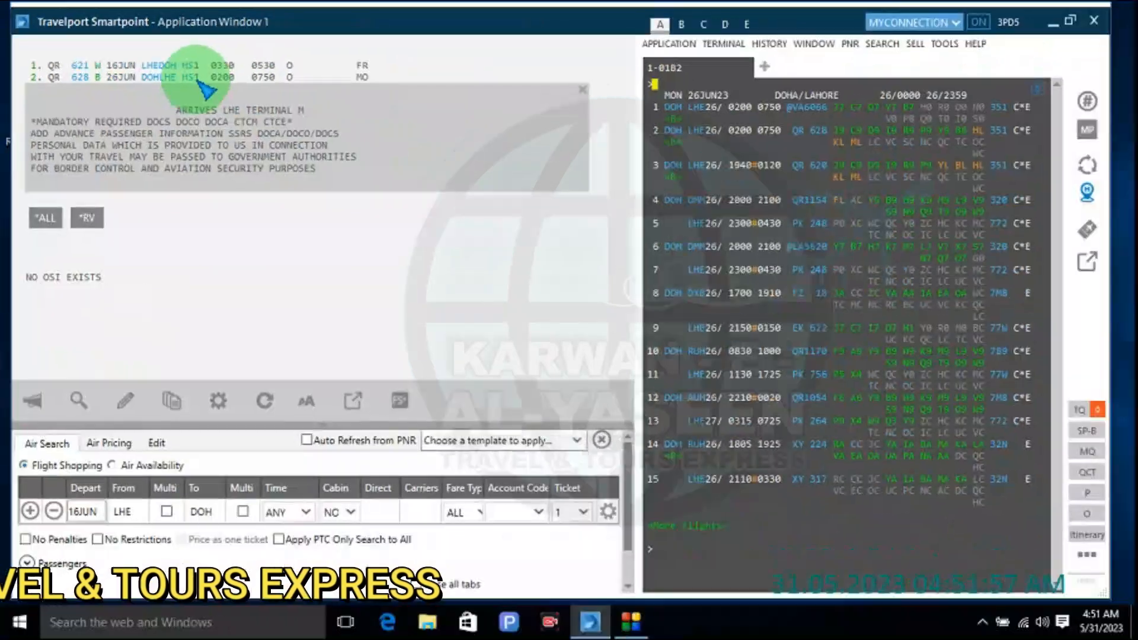
- Request a best buy fare quote with FQBB for the QR return itinerary and review its fare, taxes and baggage details
type("FQ")
key("Return")
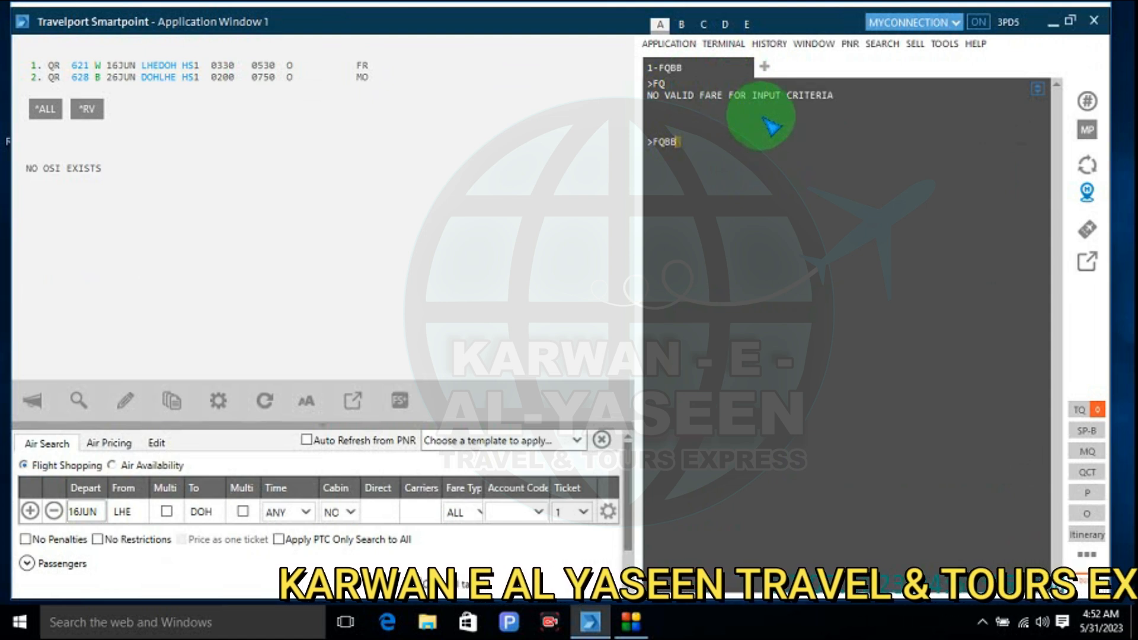
key("Return")
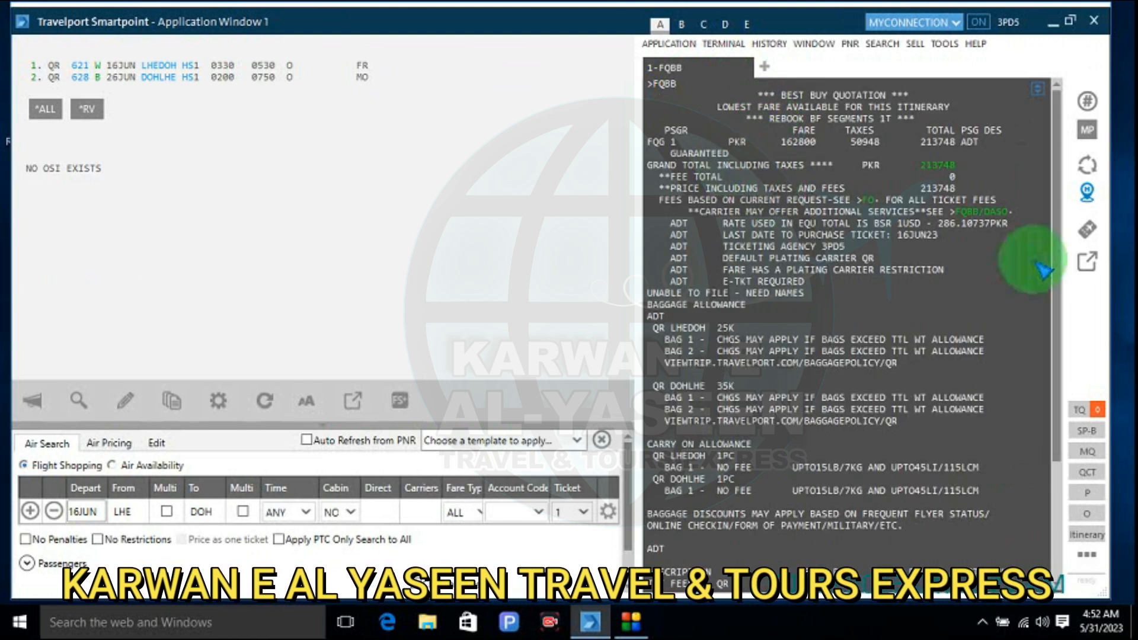
mouse_move(1058, 136)
left_mouse_down()
mouse_move(1058, 151)
mouse_move(1051, 123)
left_mouse_up()
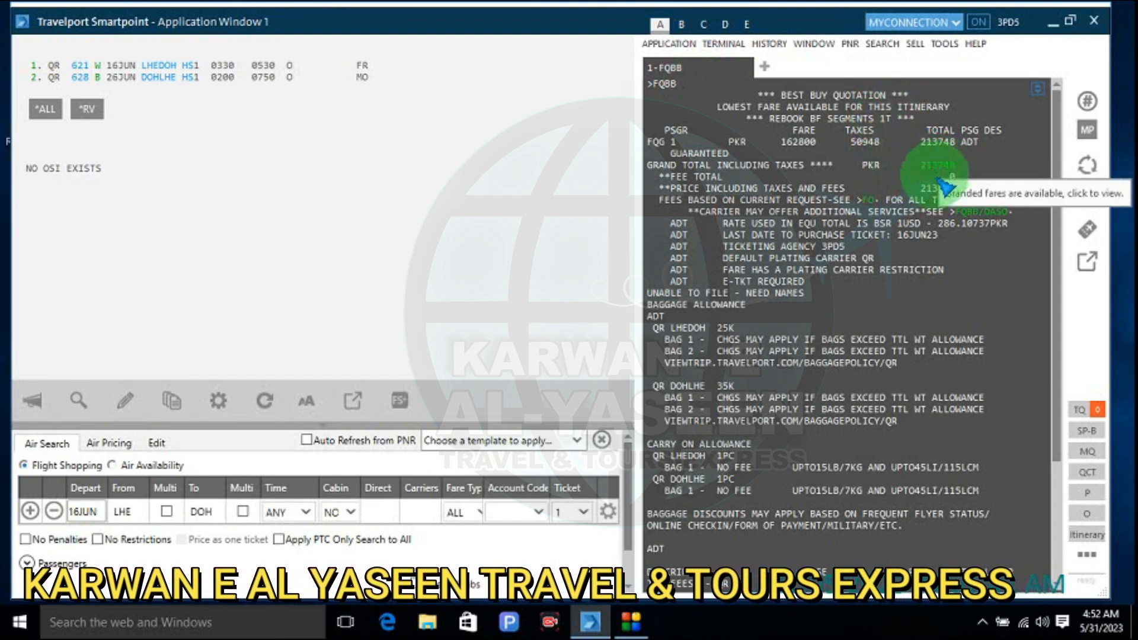
scroll(945, 188, "down", 3)
scroll(951, 237, "up", 3)
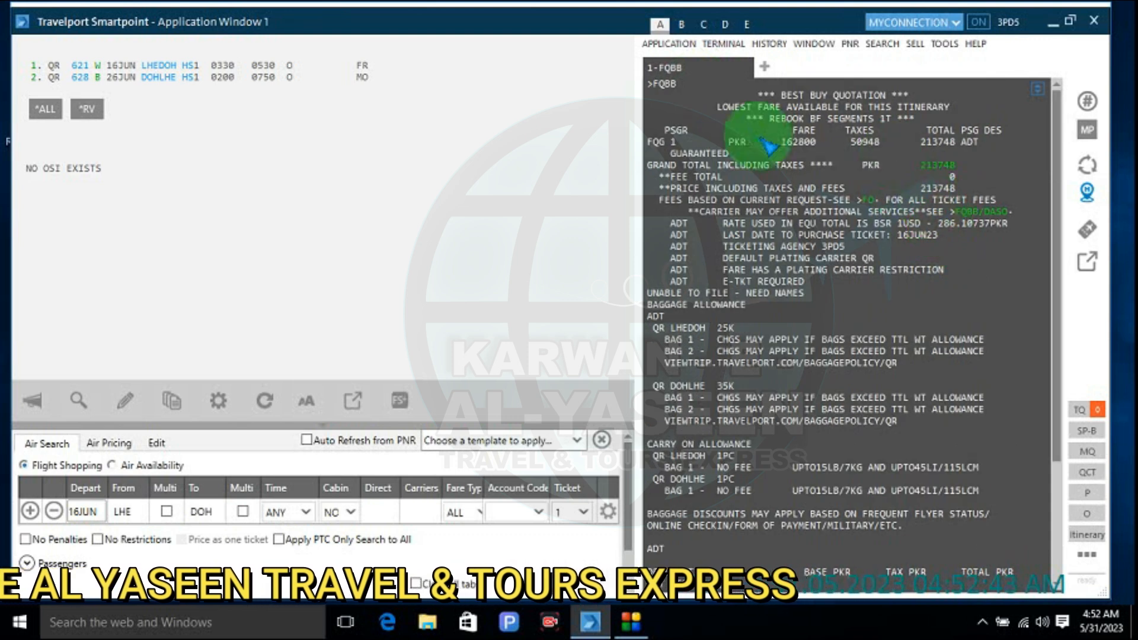